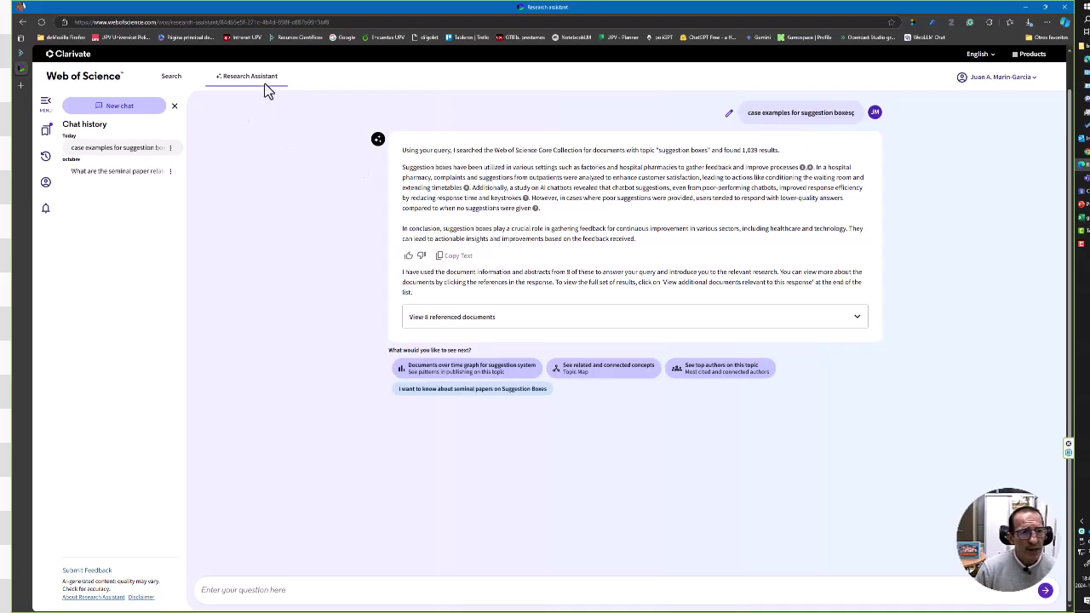
# In a new Research Assistant chat, ask "What is 'value proposition' for employees, its definition, synonyms, and key seminal works and reviews on the topic".
pyautogui.click(171, 77)
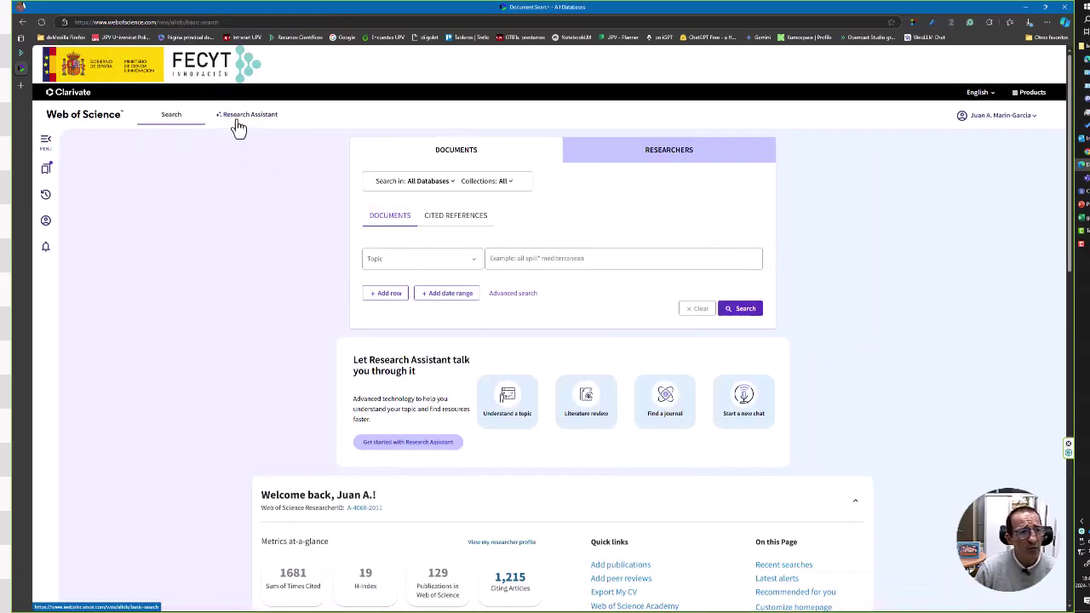
pyautogui.click(237, 116)
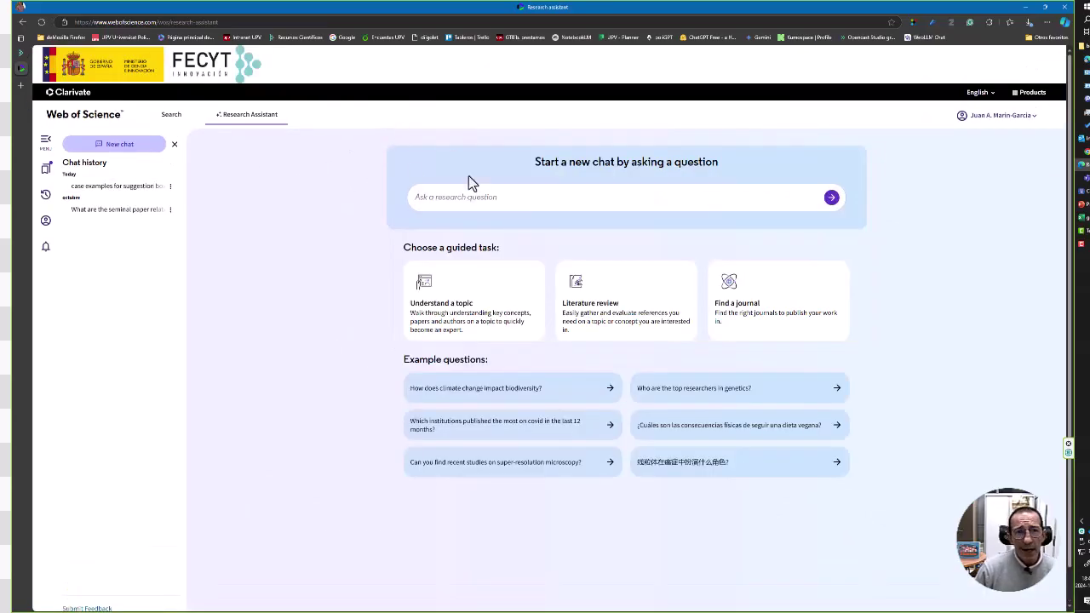
pyautogui.click(109, 146)
pyautogui.click(507, 197)
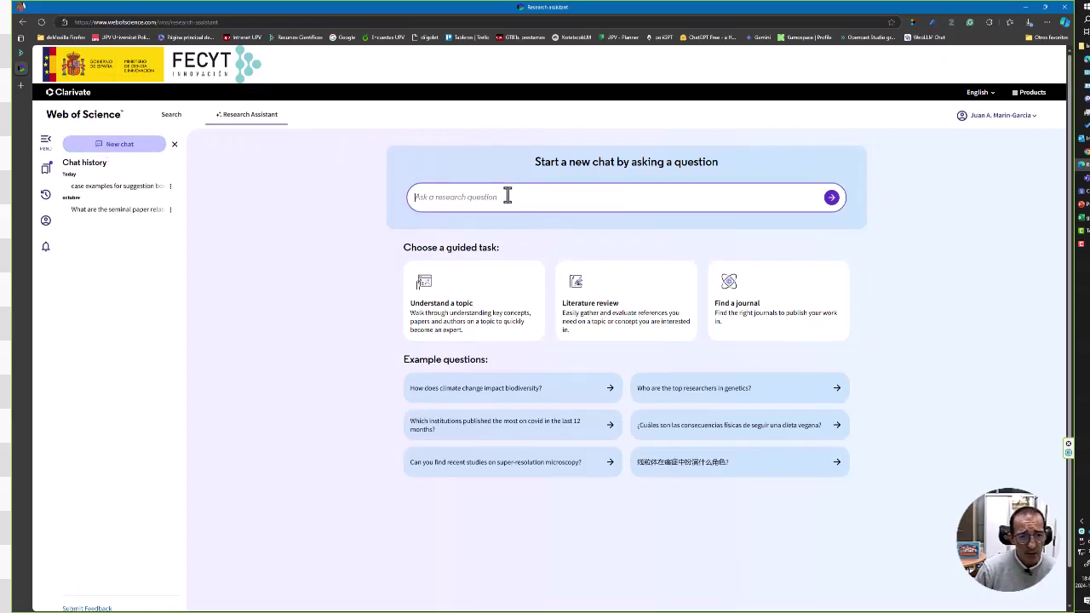
pyautogui.write("What is 'value proposition' for employees, its definition, synonyms, and key seminal works and reviews on the topic")
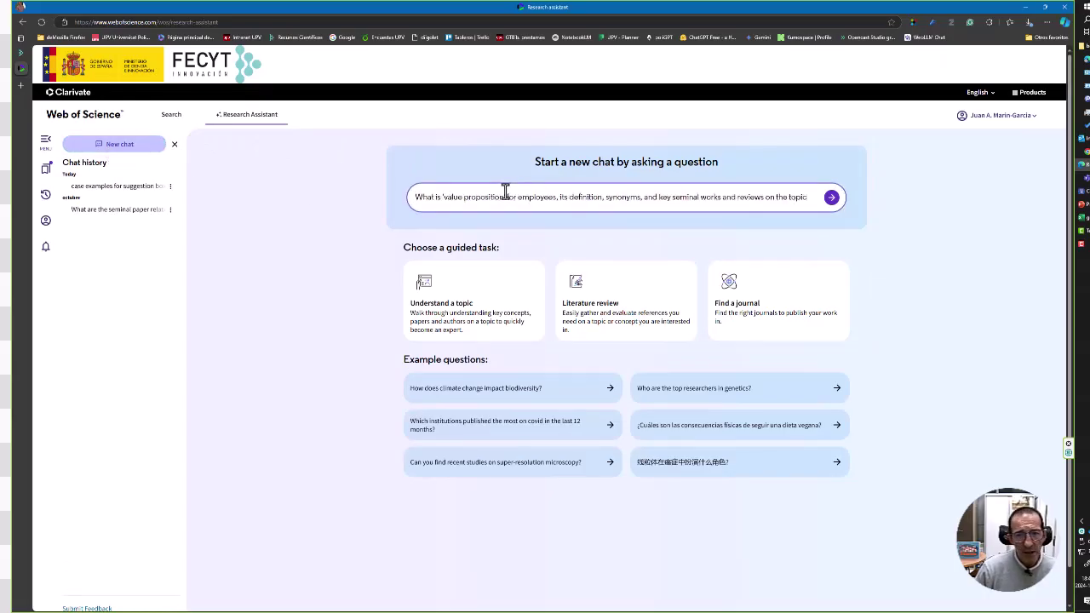
pyautogui.click(832, 197)
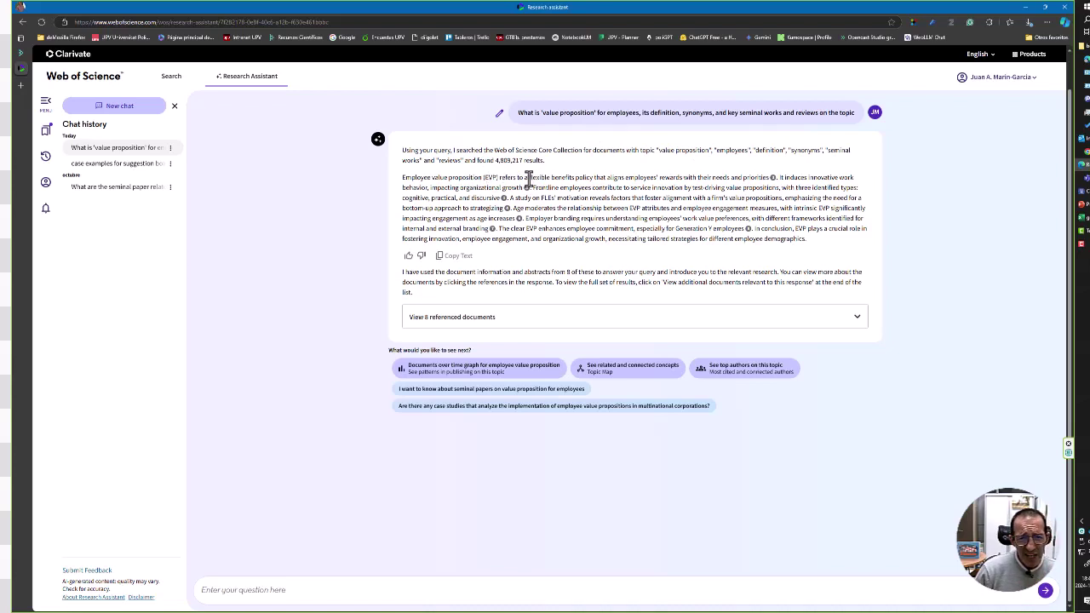
# Read through the answer on employee value proposition and highlight the sentence about age moderating EVP attributes and employee engagement.
pyautogui.moveTo(528, 178); pyautogui.dragTo(815, 239)
pyautogui.click(784, 183)
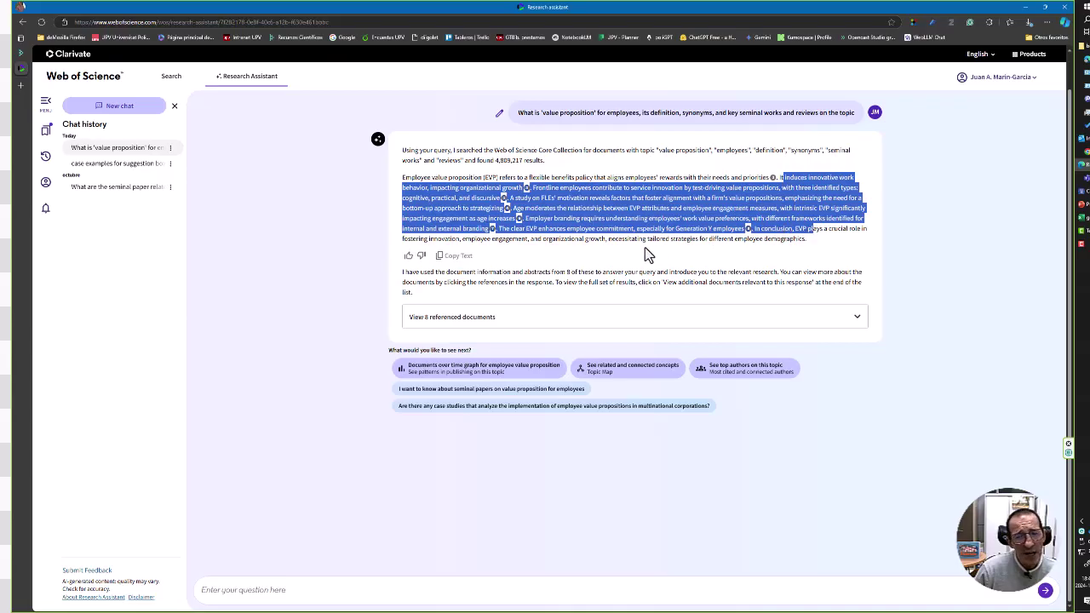
pyautogui.click(600, 239)
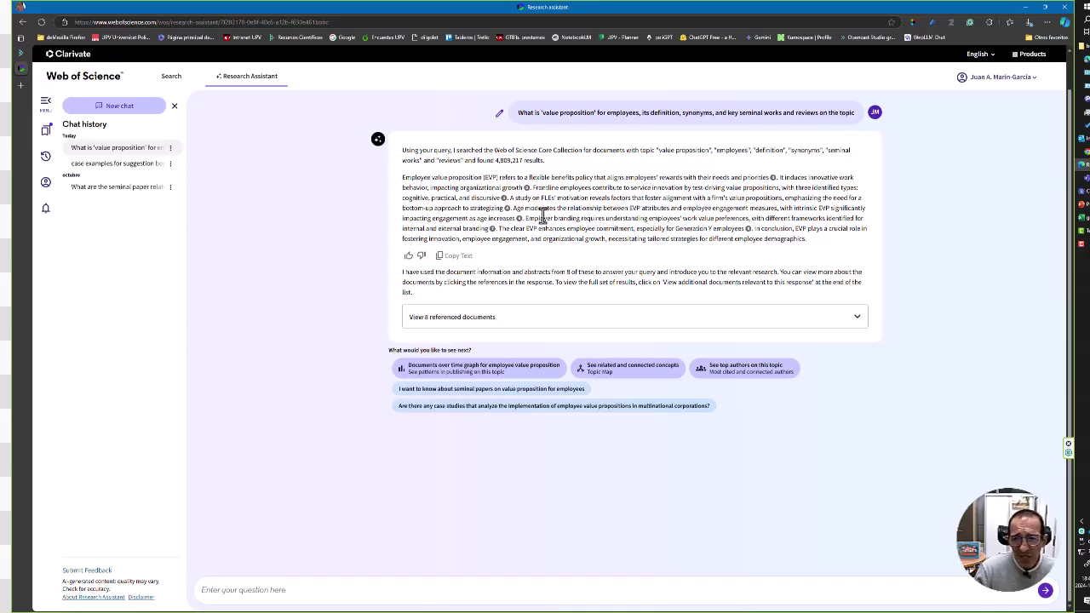
pyautogui.moveTo(514, 208); pyautogui.dragTo(517, 220)
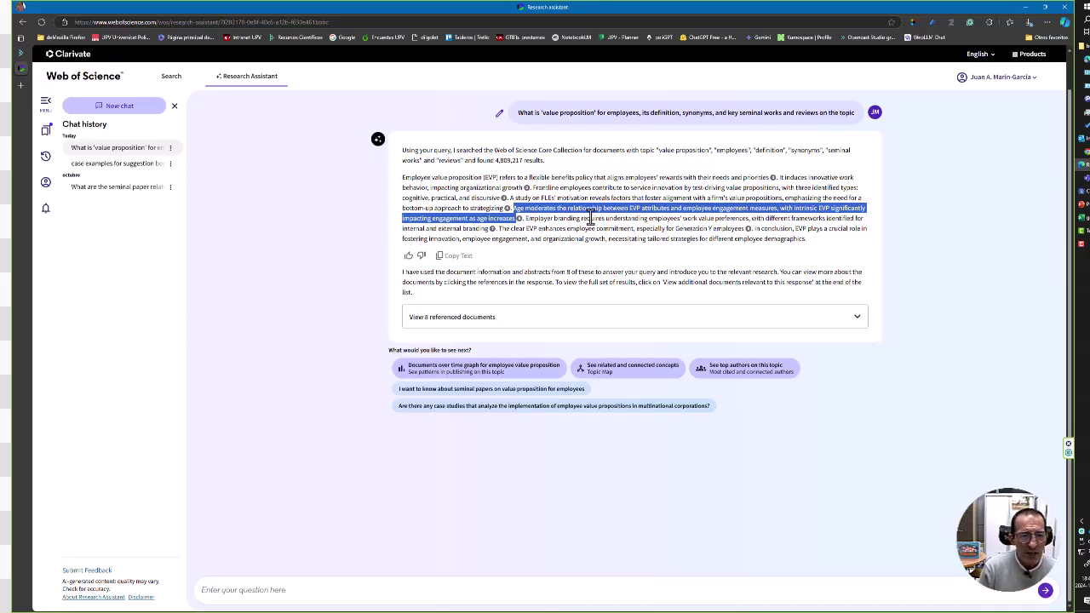
# Generate the suggested documents over time graph for employee value proposition.
pyautogui.click(478, 373)
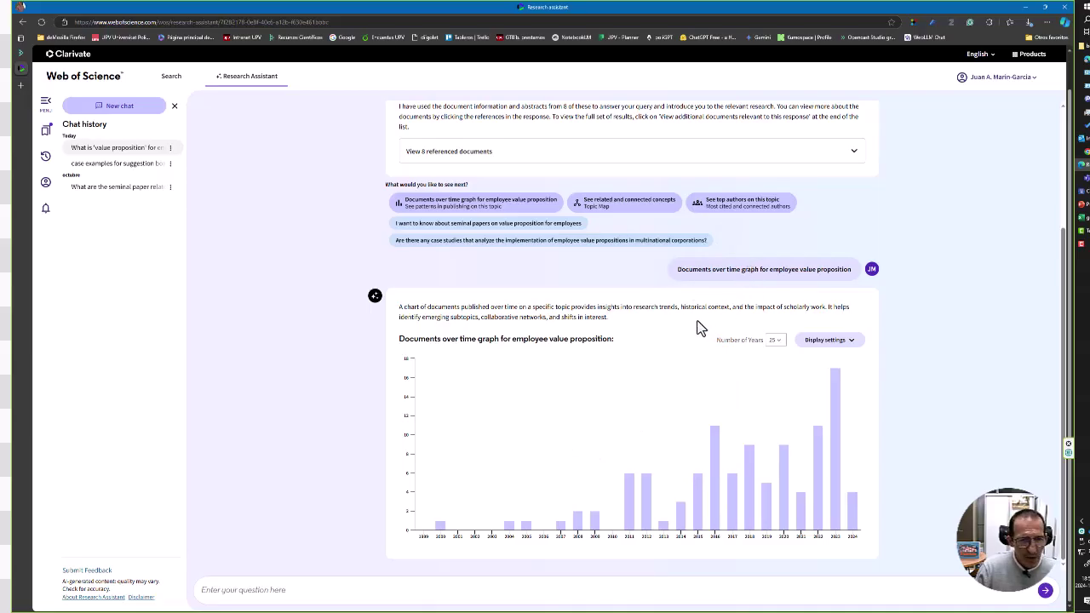
pyautogui.scroll(1, 668, 285)
pyautogui.scroll(2, 652, 298)
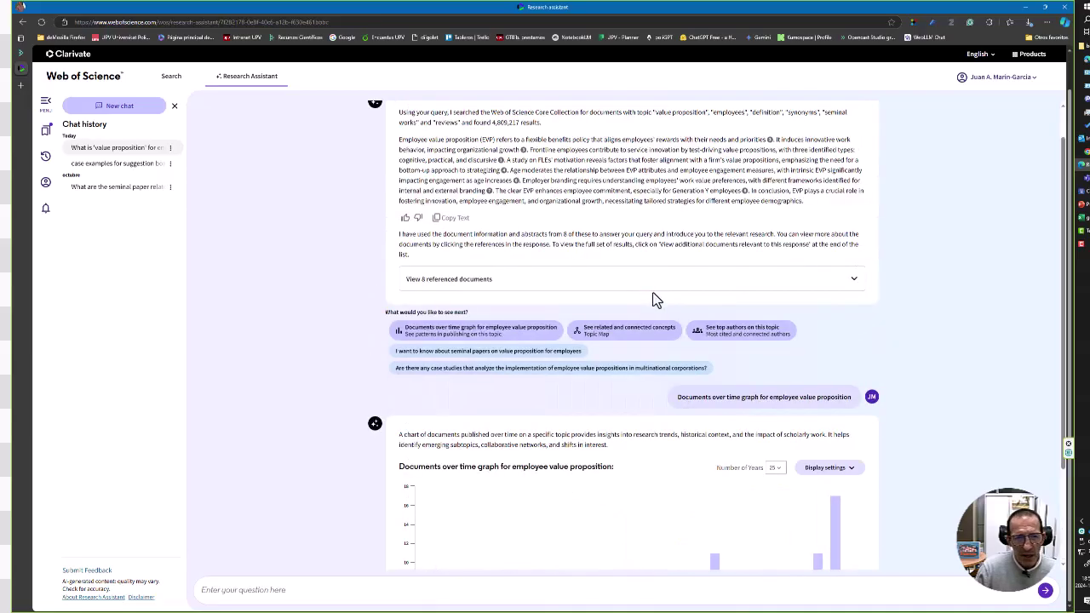
# Follow the citations after "discursive" and "priorities" in the answer and examine the referenced documents, their journals and citations.
pyautogui.click(501, 162)
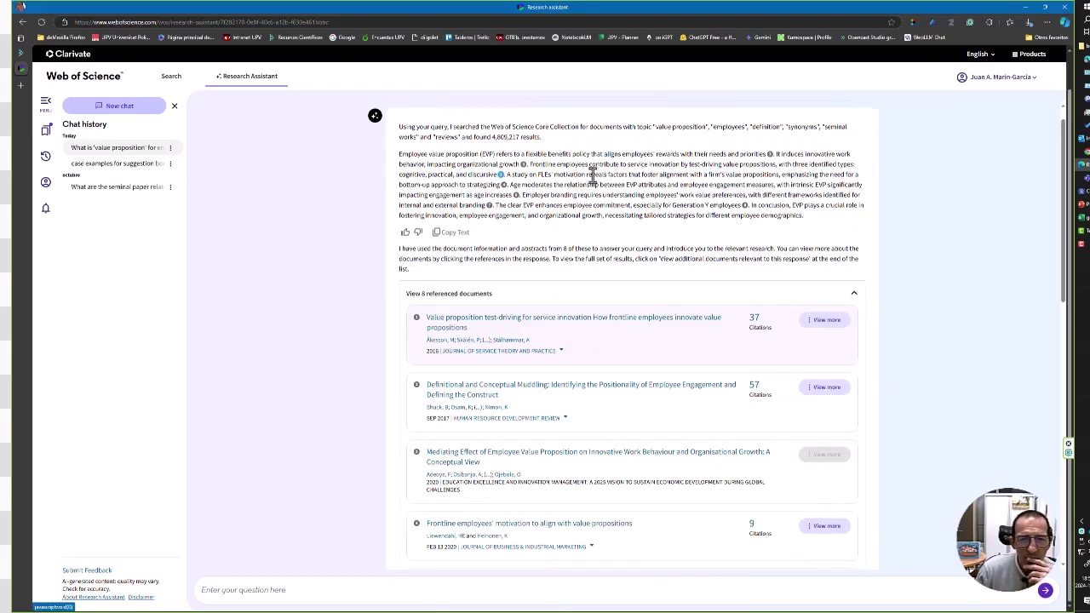
pyautogui.click(772, 162)
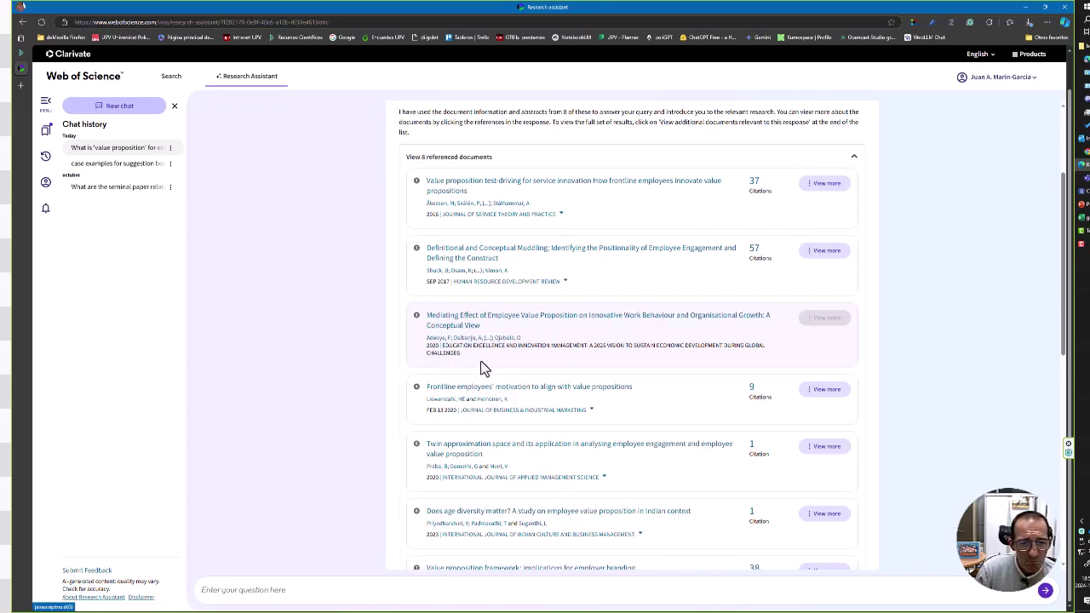
pyautogui.scroll(3, 487, 352)
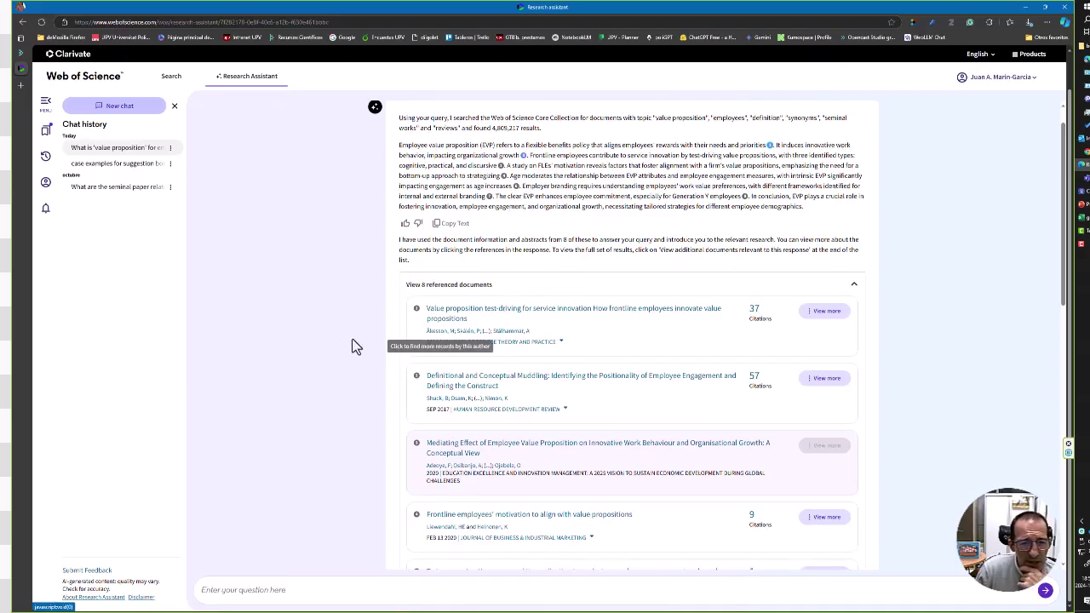
pyautogui.scroll(-1, 331, 382)
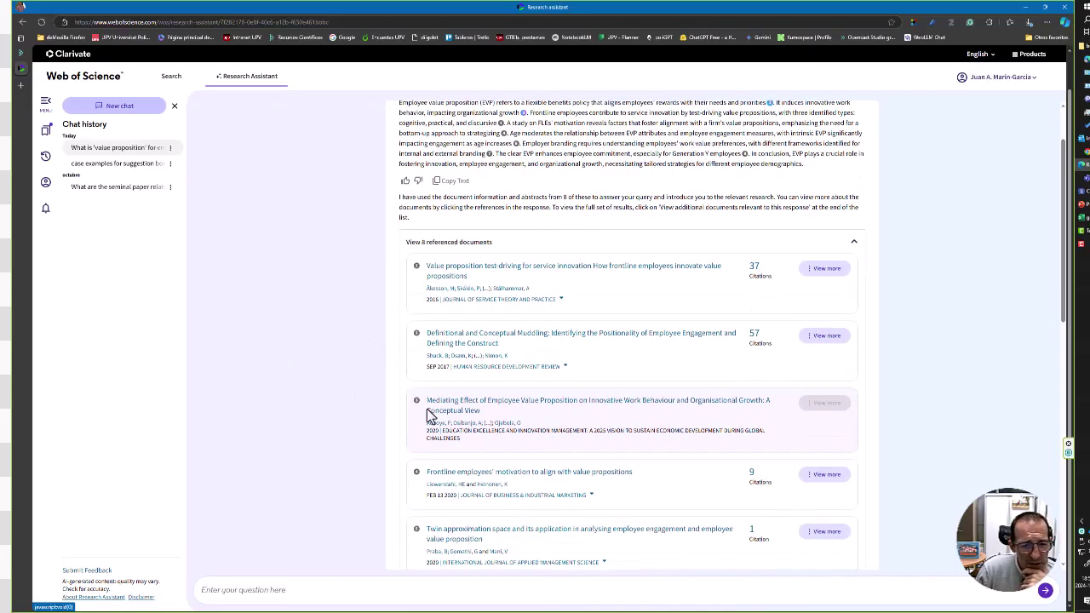
pyautogui.scroll(-2, 478, 373)
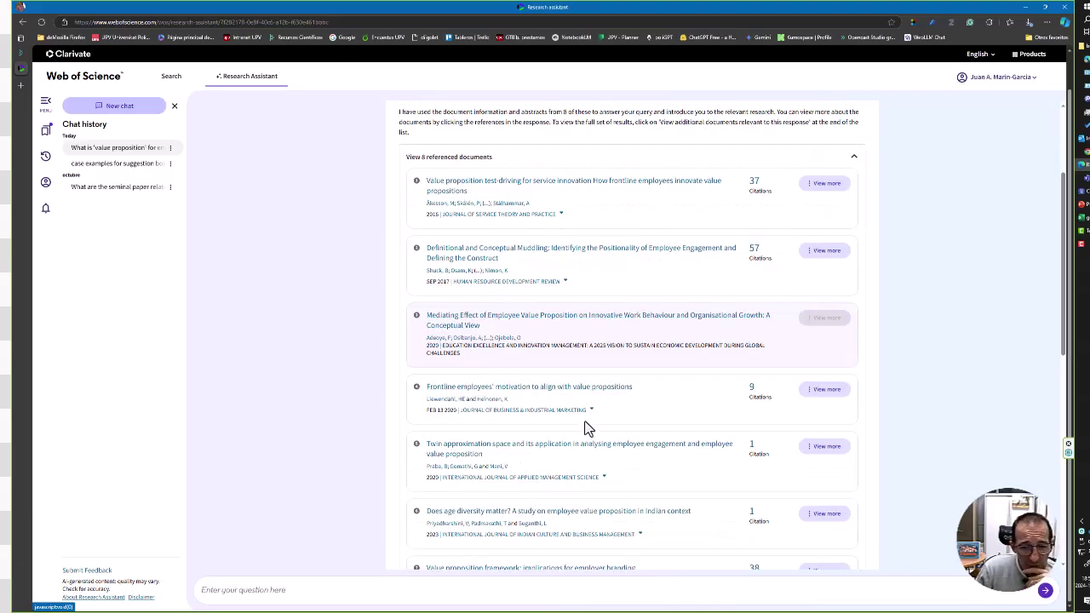
pyautogui.scroll(-1, 585, 426)
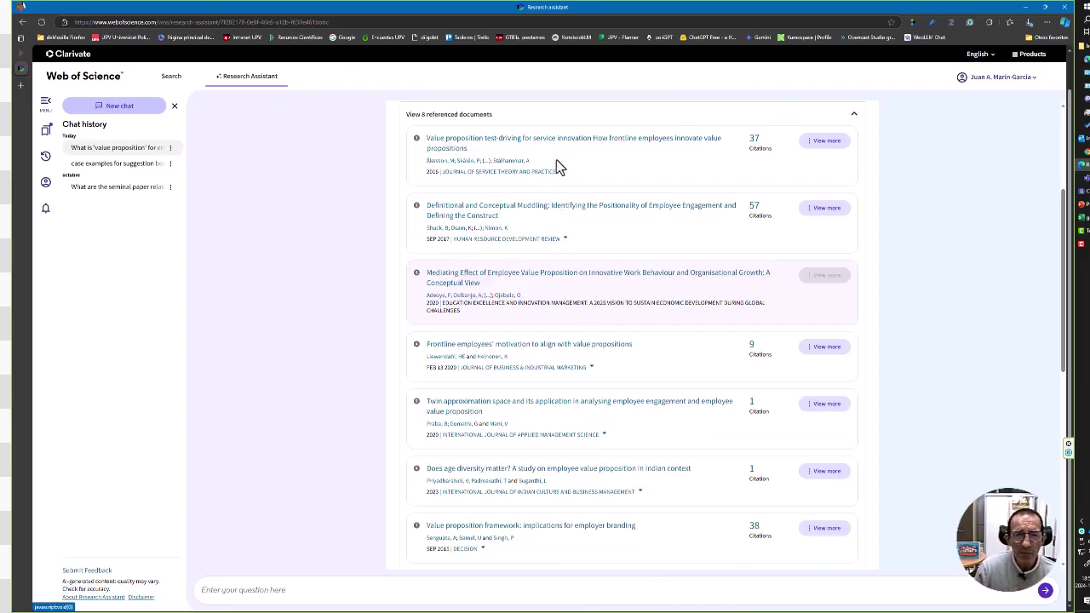
pyautogui.scroll(1, 559, 169)
pyautogui.scroll(2, 559, 168)
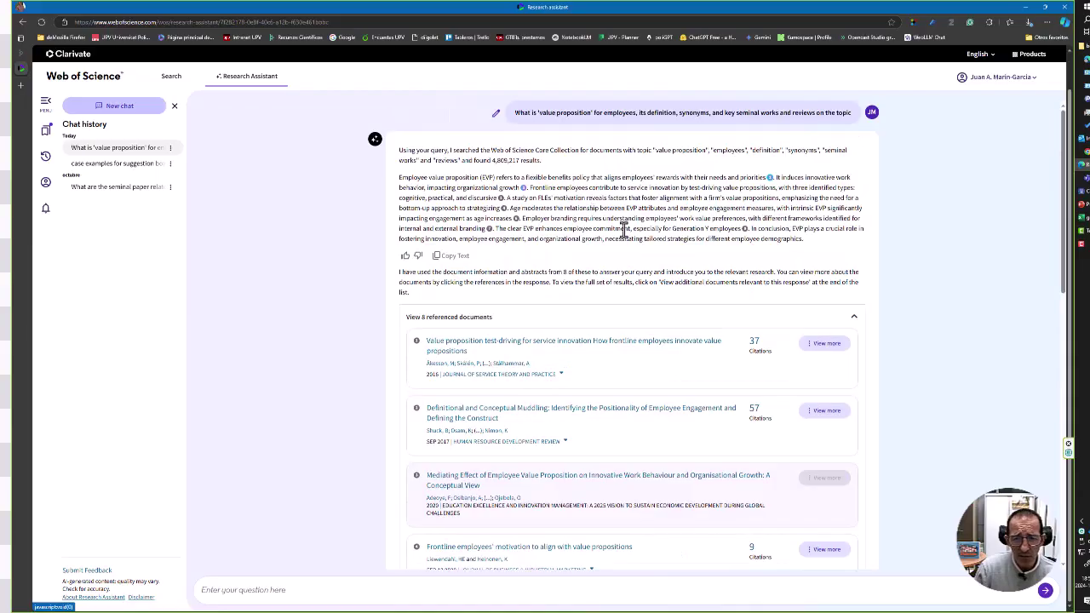
# Generate the topic map of related and connected concepts for employee value proposition and inspect its topic bubbles.
pyautogui.scroll(-6, 640, 326)
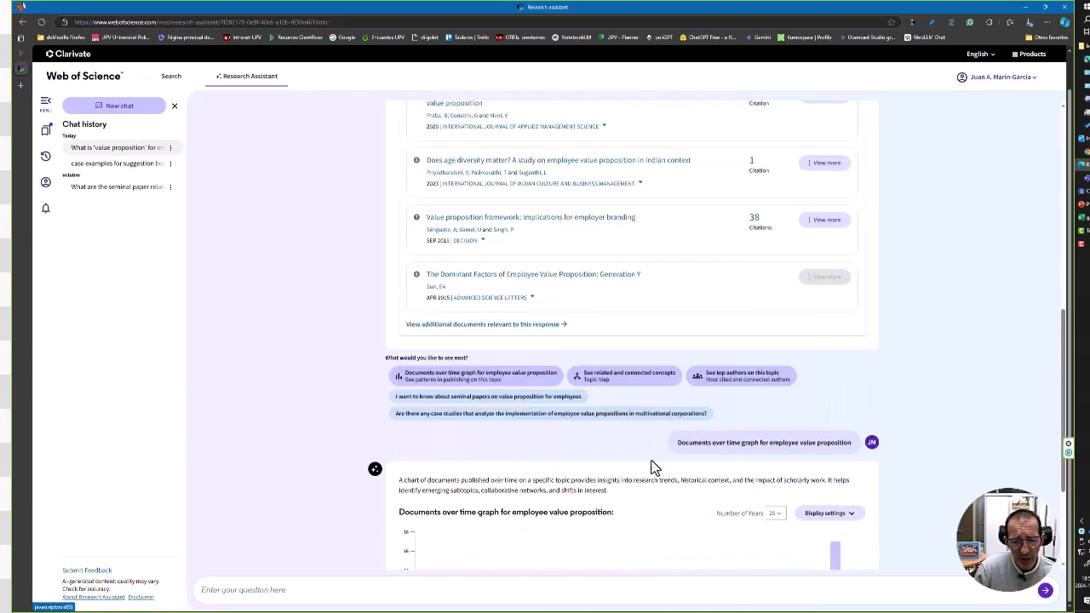
pyautogui.click(618, 377)
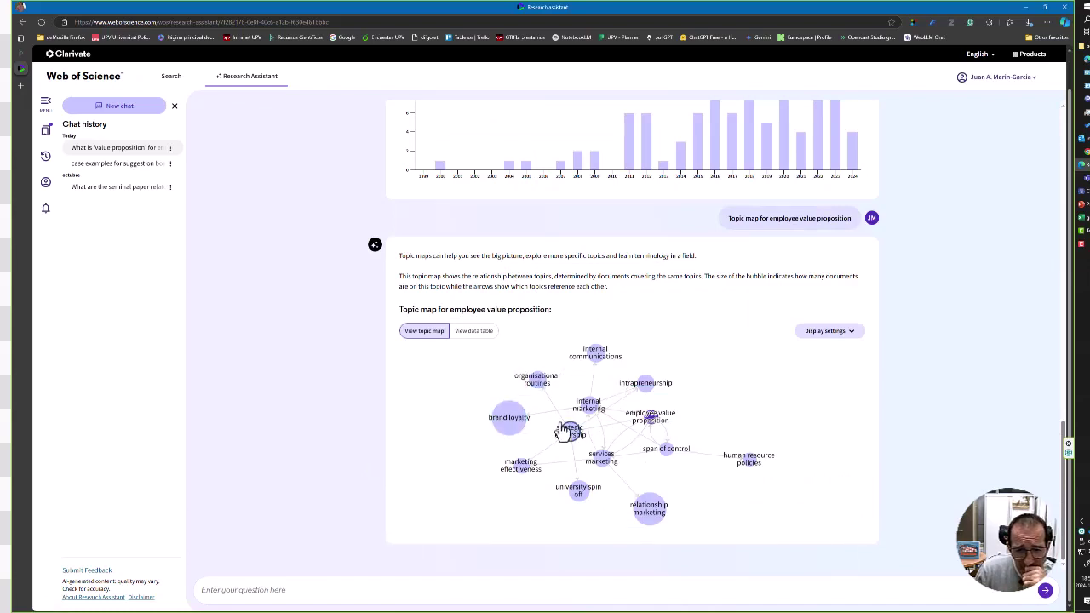
pyautogui.moveTo(512, 431)
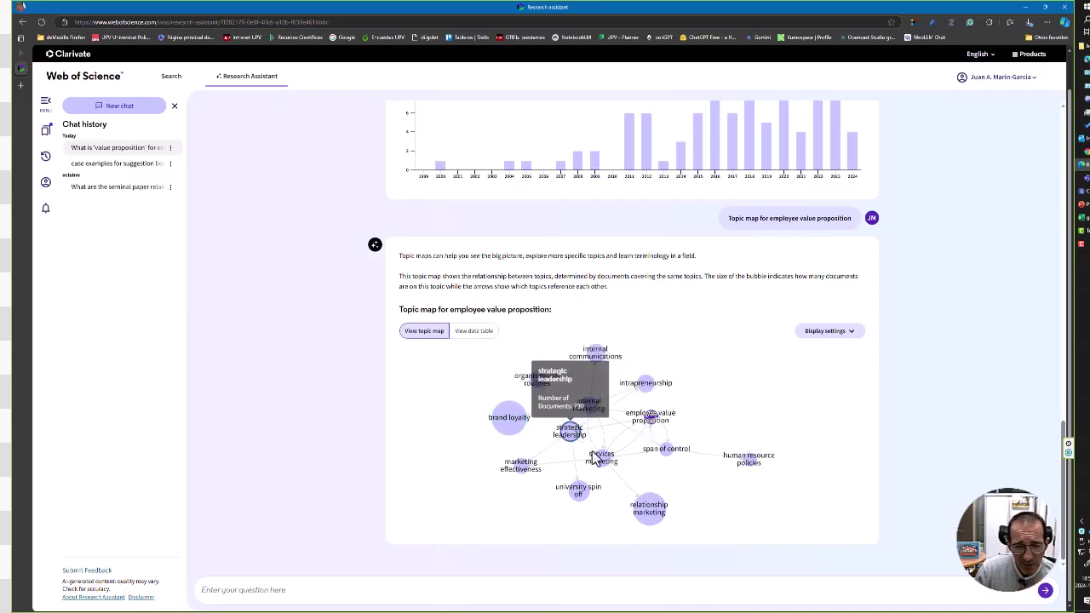
pyautogui.moveTo(568, 445)
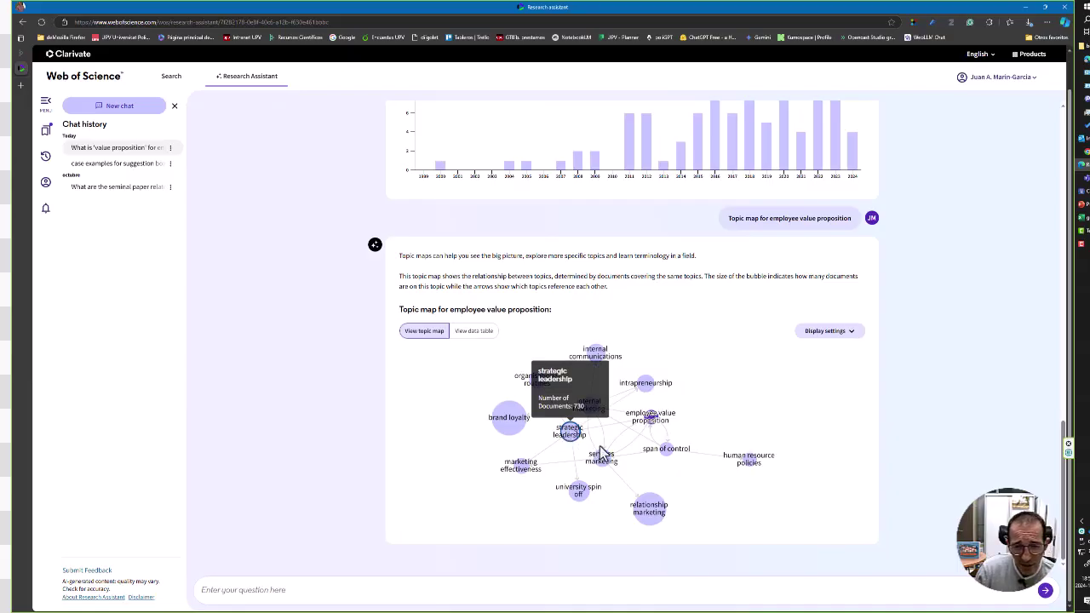
pyautogui.moveTo(653, 426)
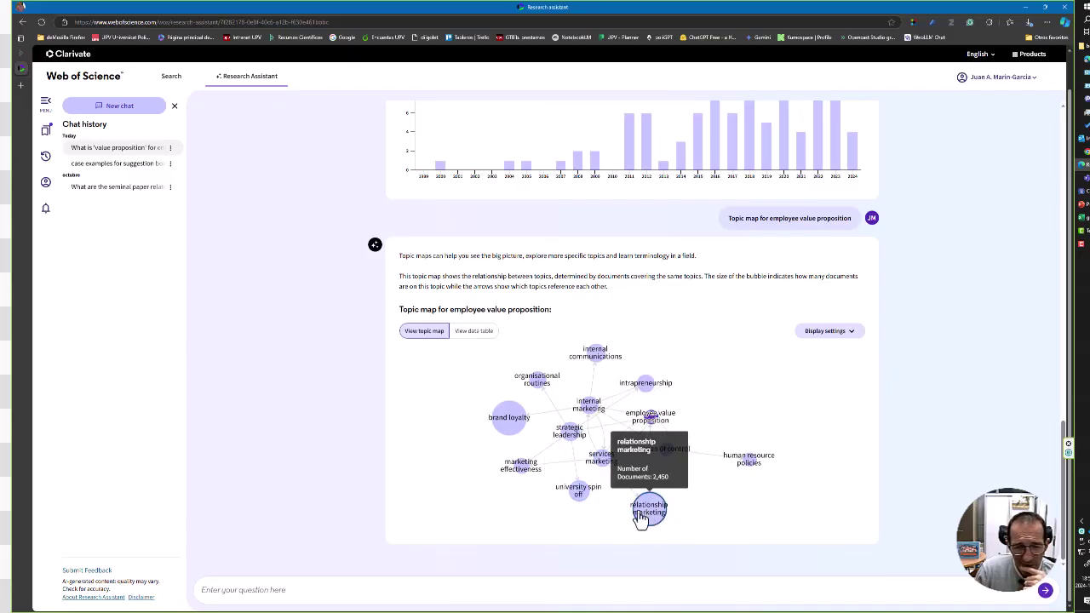
# Open the document results for the employee value proposition topic from the map and look through the first papers.
pyautogui.click(654, 426)
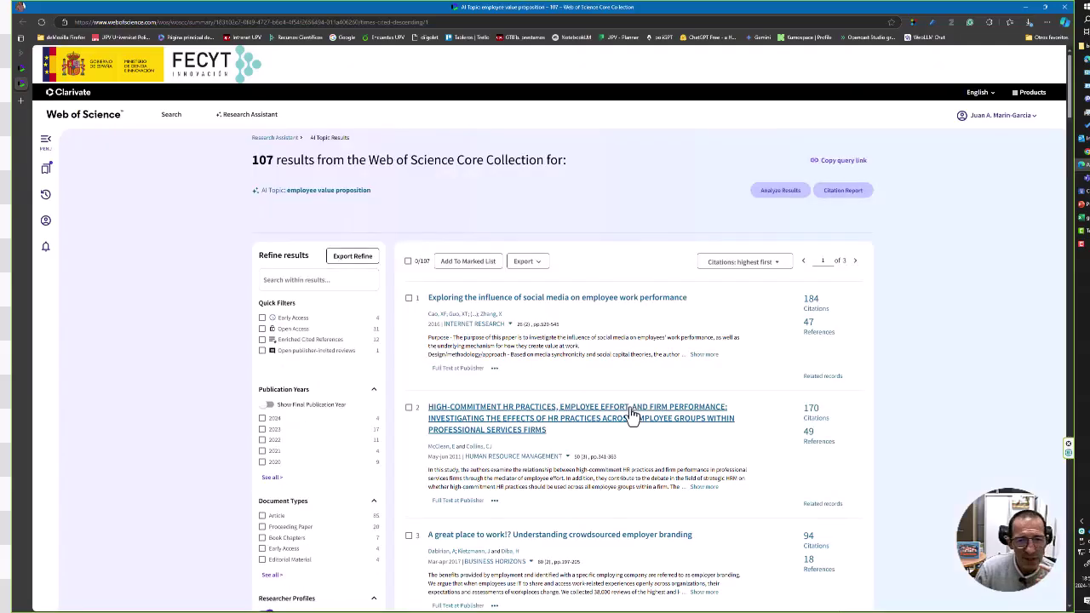
pyautogui.scroll(-1, 567, 358)
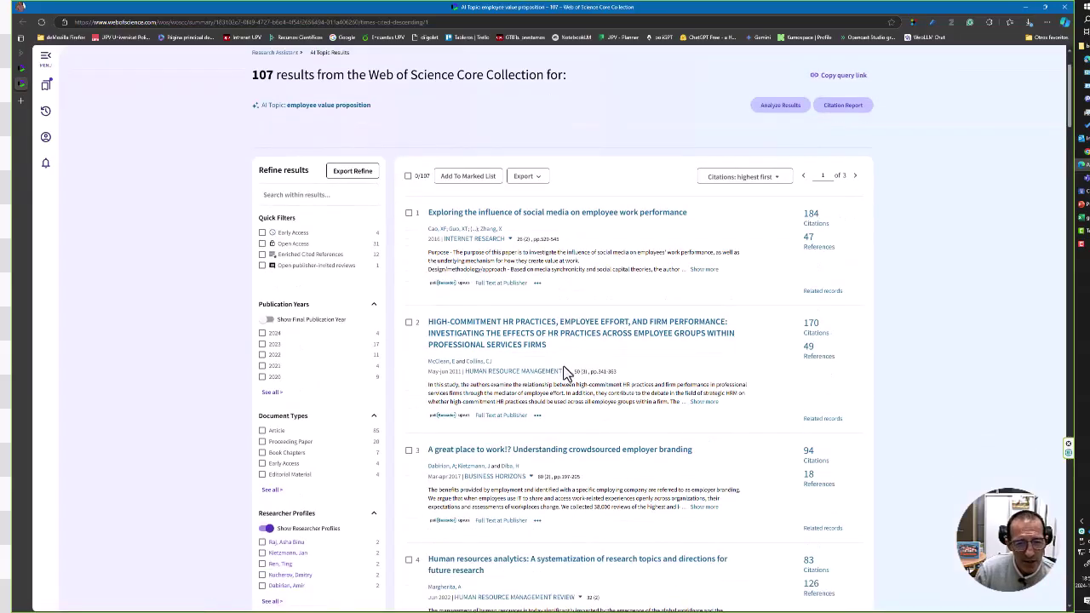
pyautogui.scroll(-2, 554, 375)
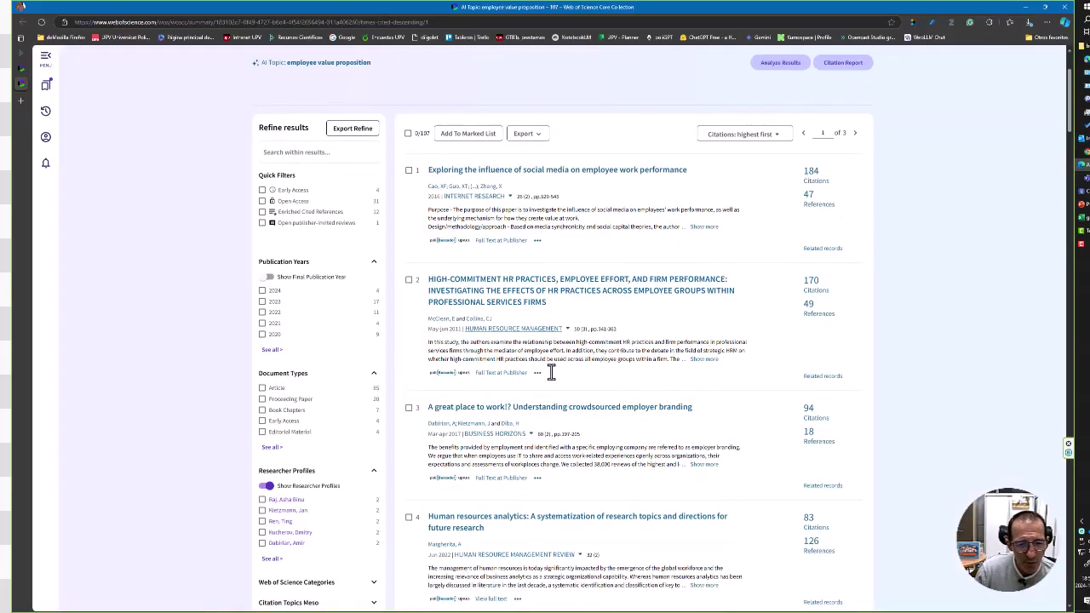
pyautogui.scroll(3, 552, 378)
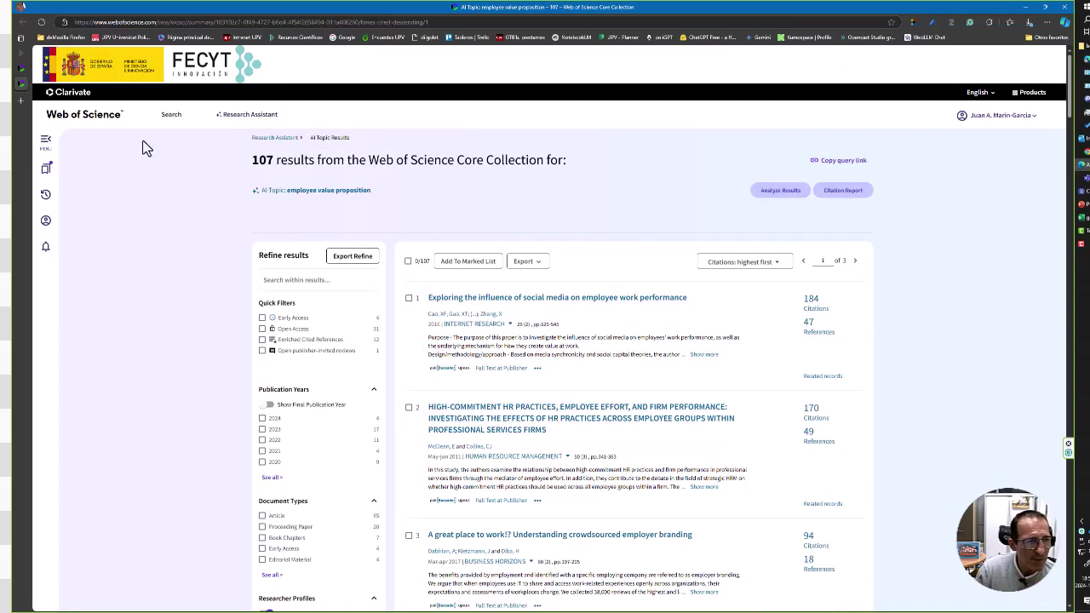
# Compare the referenced documents in the Research Assistant chat with the employee value proposition results list.
pyautogui.click(24, 72)
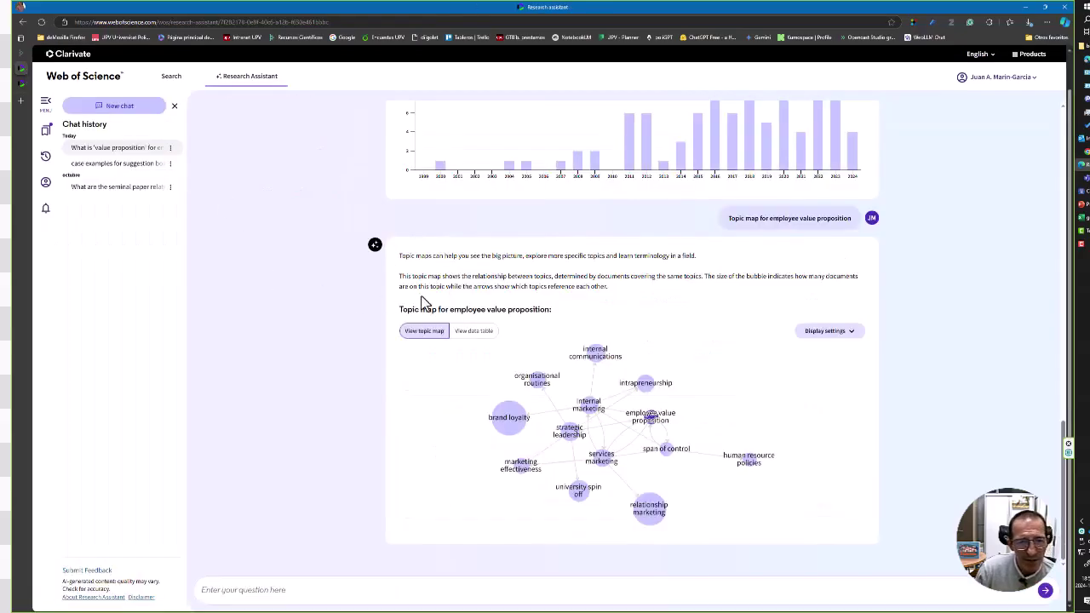
pyautogui.scroll(10, 526, 308)
pyautogui.scroll(3, 530, 313)
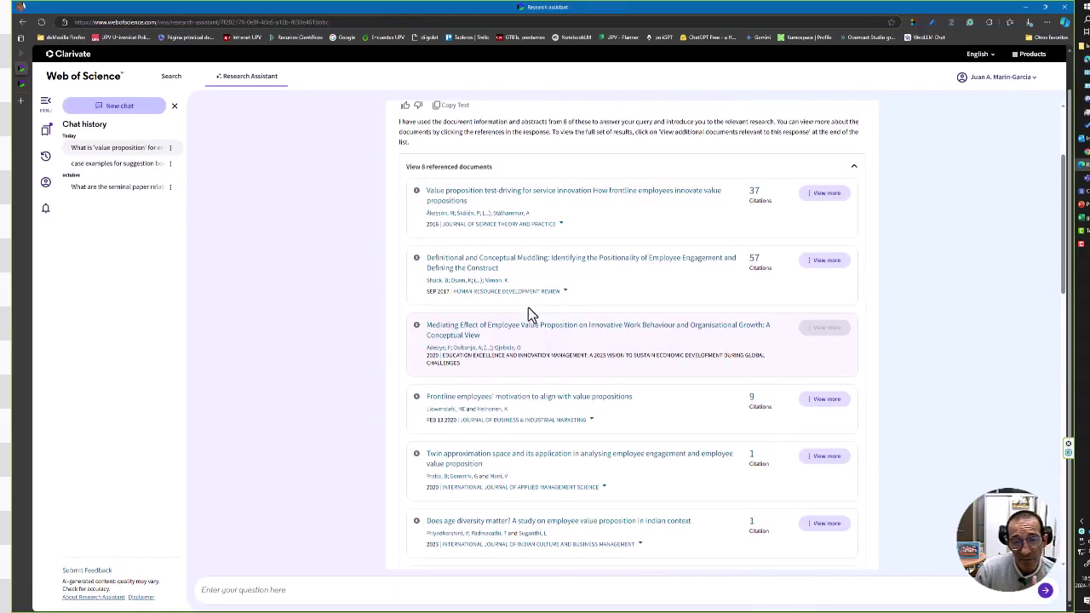
pyautogui.click(21, 86)
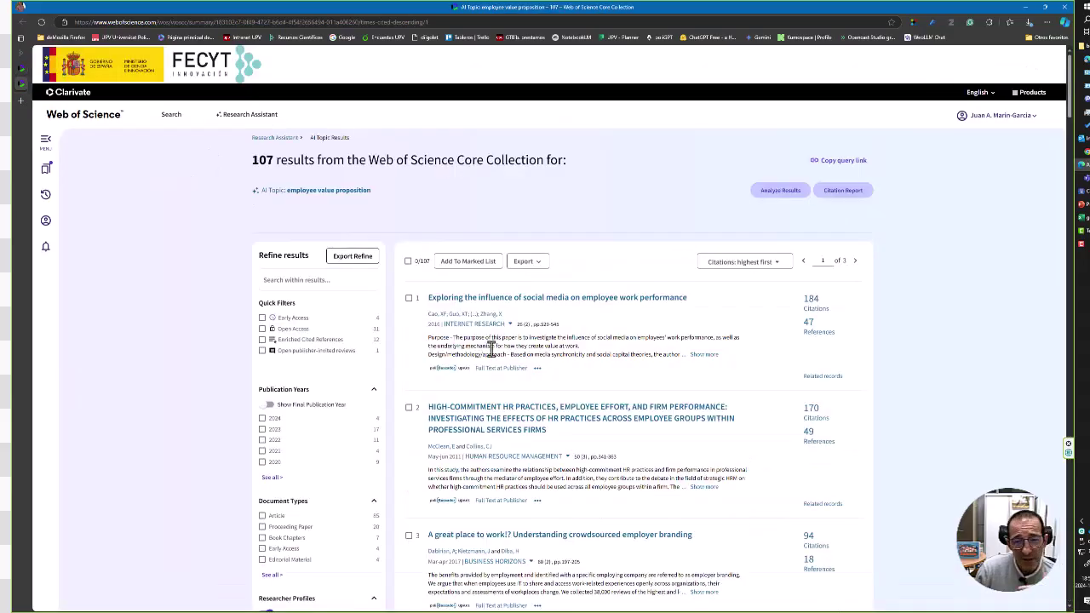